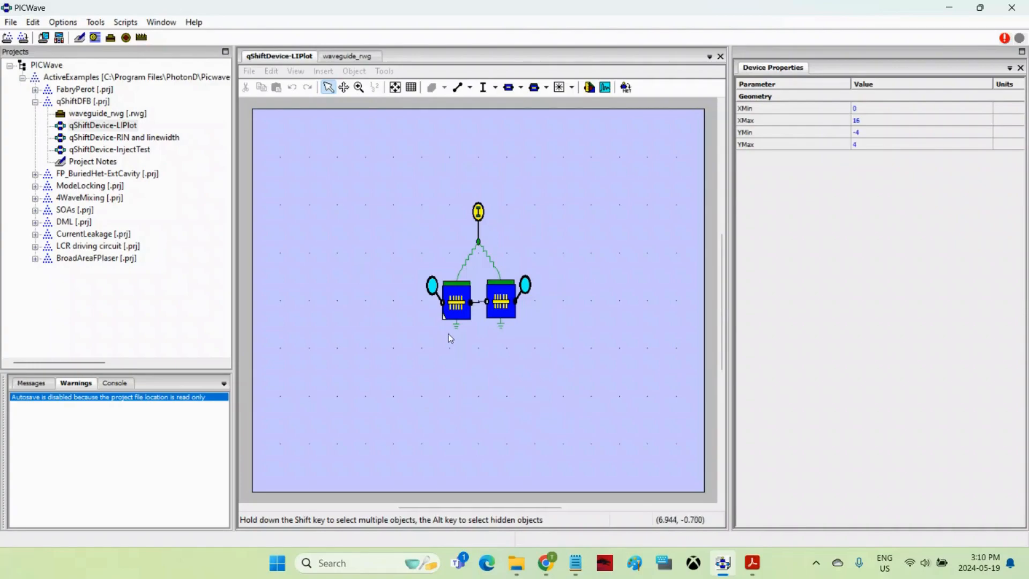
Examine the length, grating phase shift and CouplingParms grating period of the second gain waveguide section.
left_click(461, 310)
left_click(499, 302)
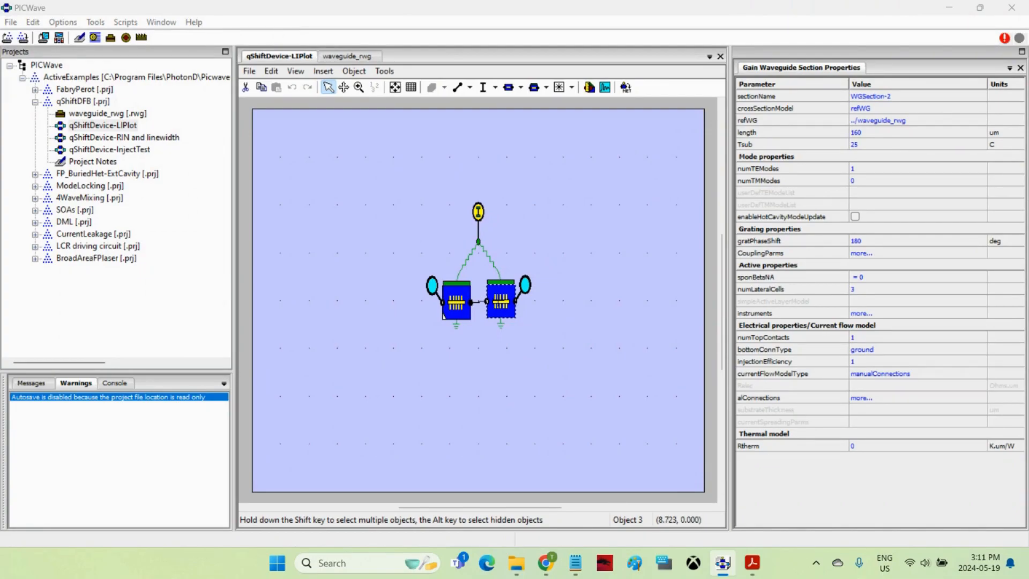
left_click(860, 133)
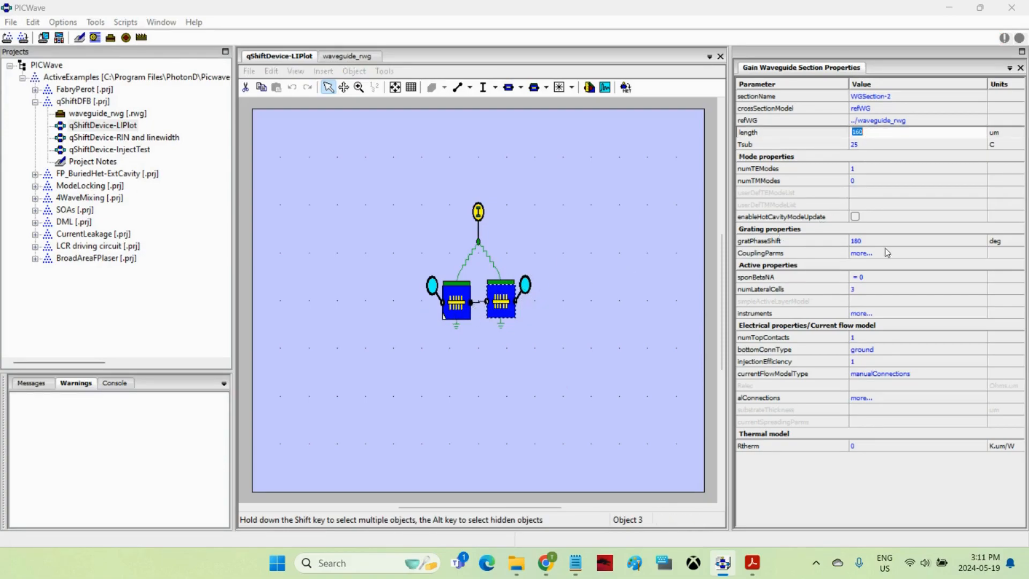
left_click(867, 259)
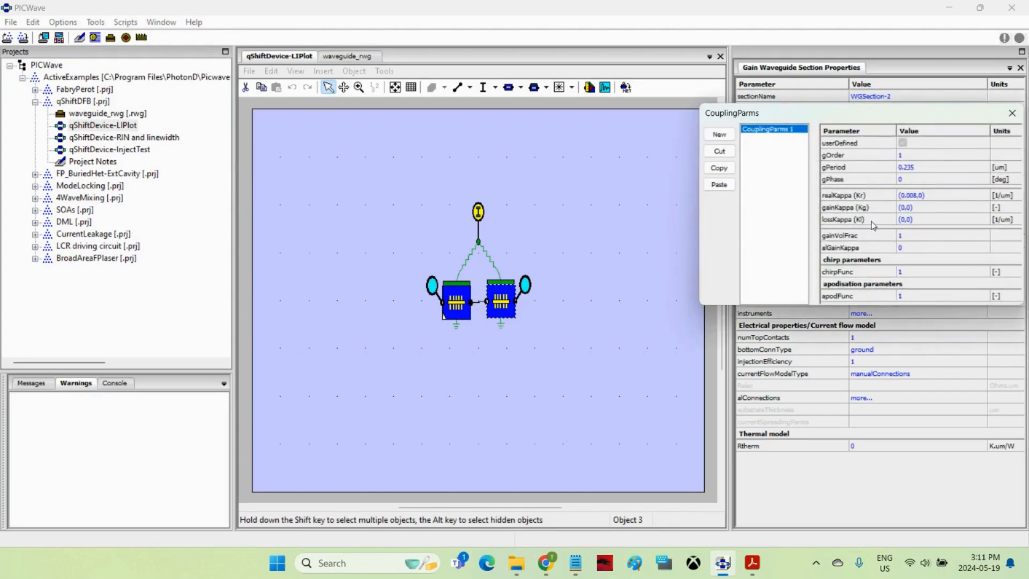
left_click_drag(913, 114, 809, 156)
double_click(805, 209)
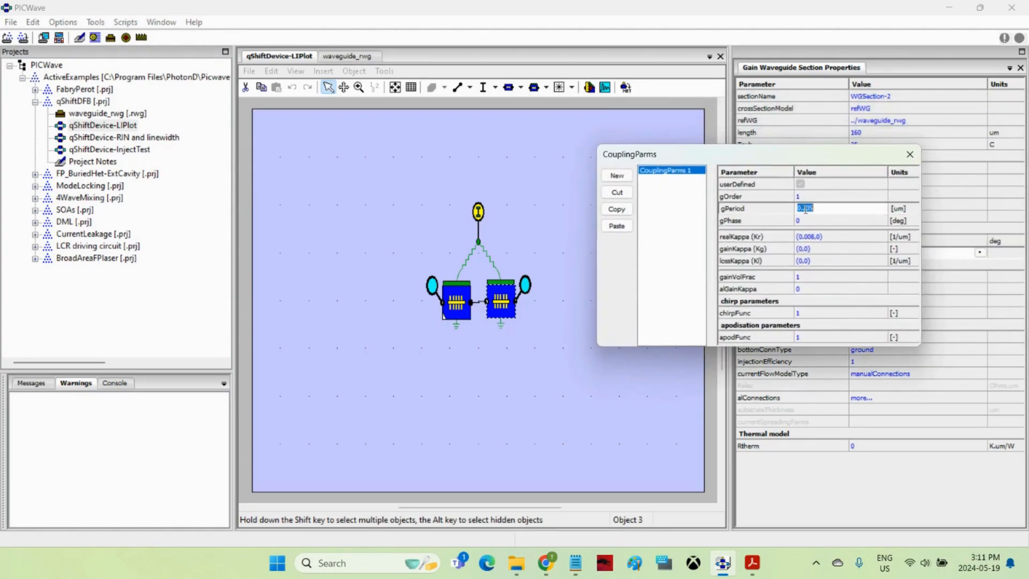
left_click(815, 209)
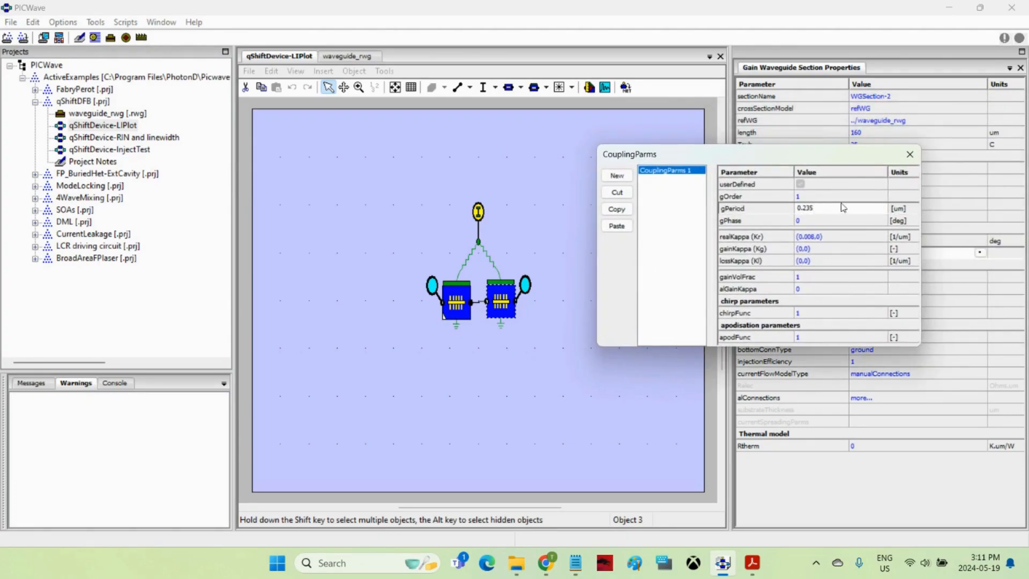
left_click(910, 158)
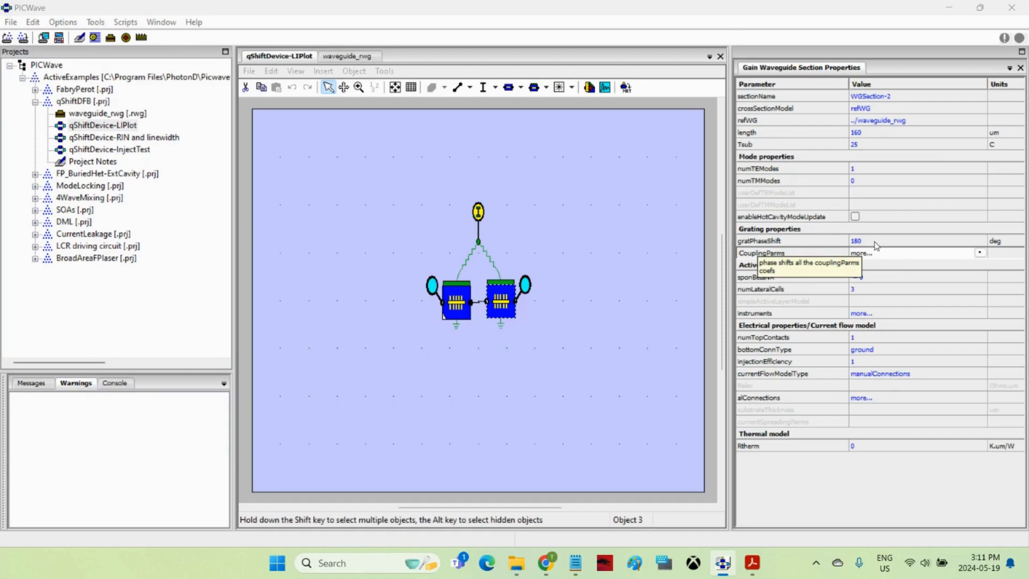
left_click(625, 278)
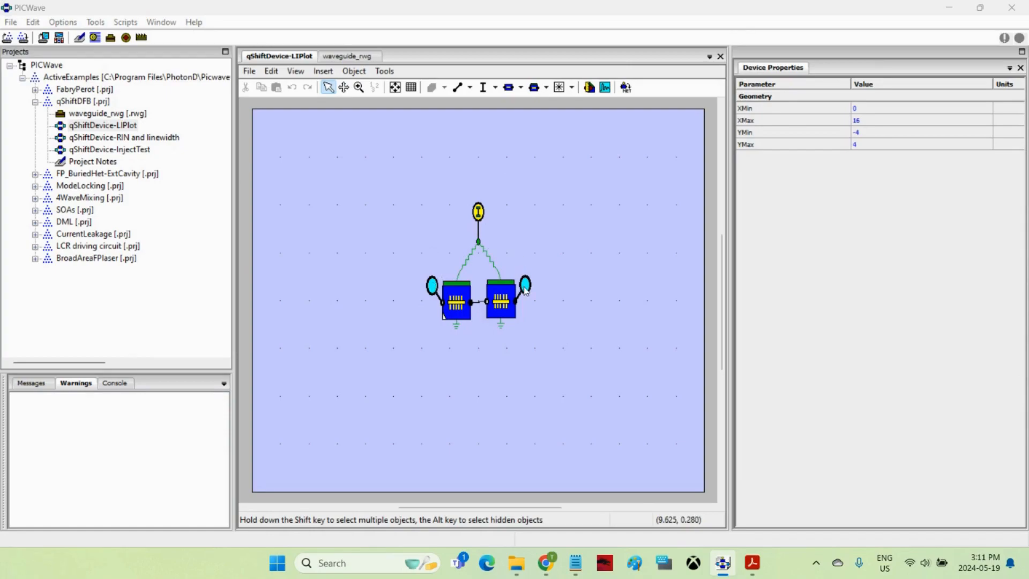
Review the current drive's ramp signal length and start and end values without changing them.
left_click(478, 214)
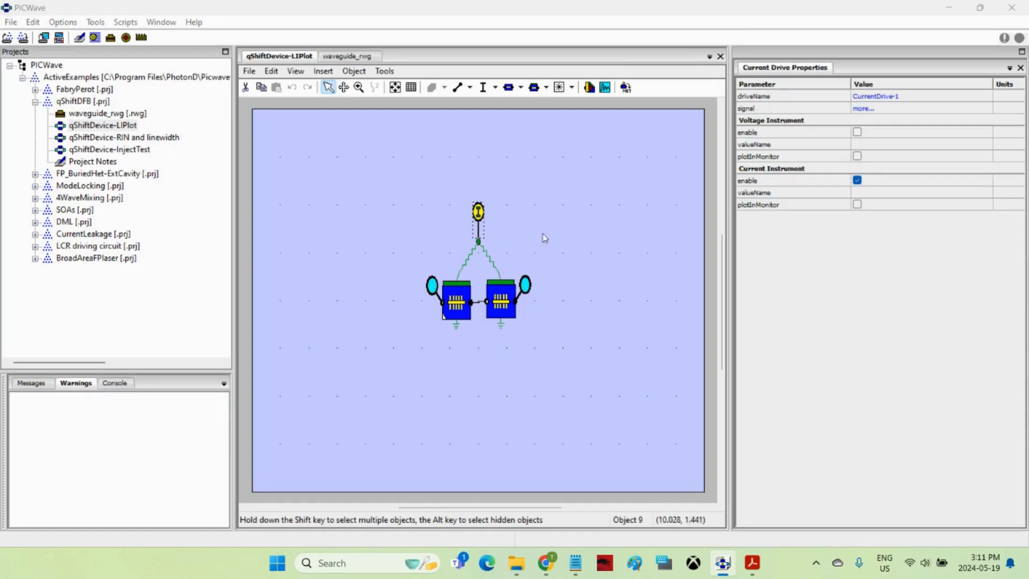
left_click(867, 109)
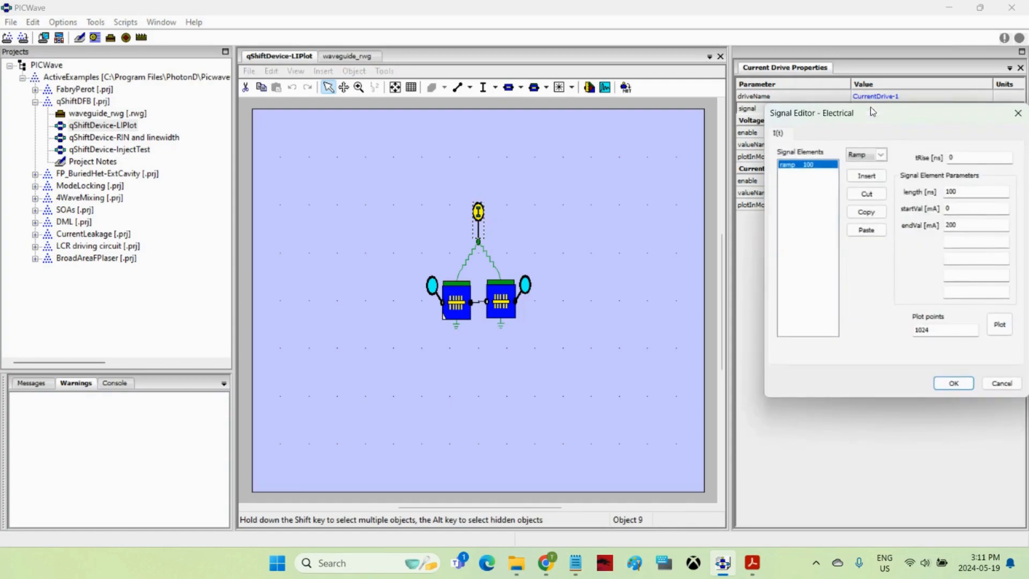
left_click_drag(886, 114, 720, 126)
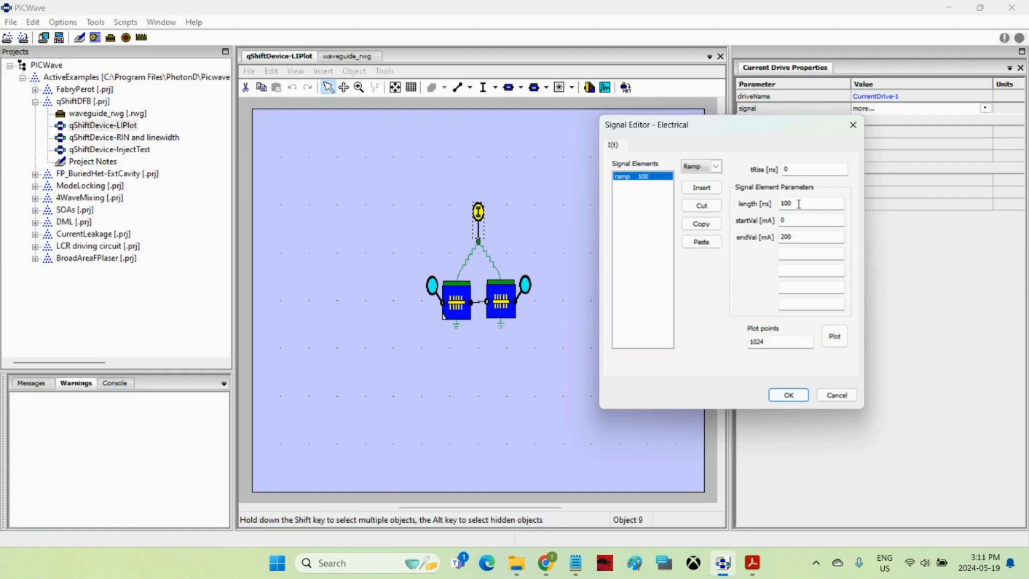
left_click(837, 395)
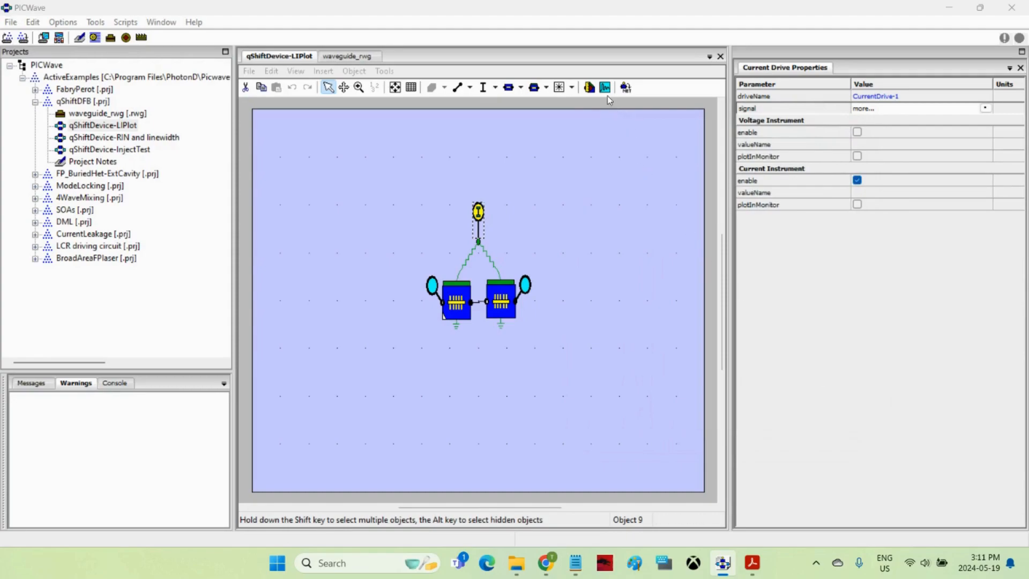
Run a time-domain simulation of the device in the TDTW Calculator with its preset parameters.
left_click(604, 87)
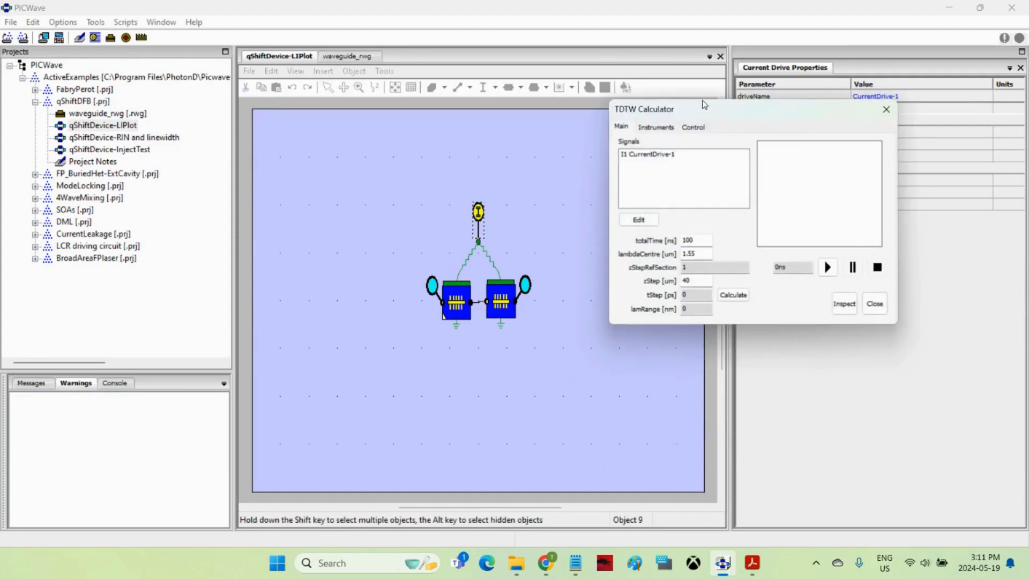
left_click_drag(725, 115, 583, 129)
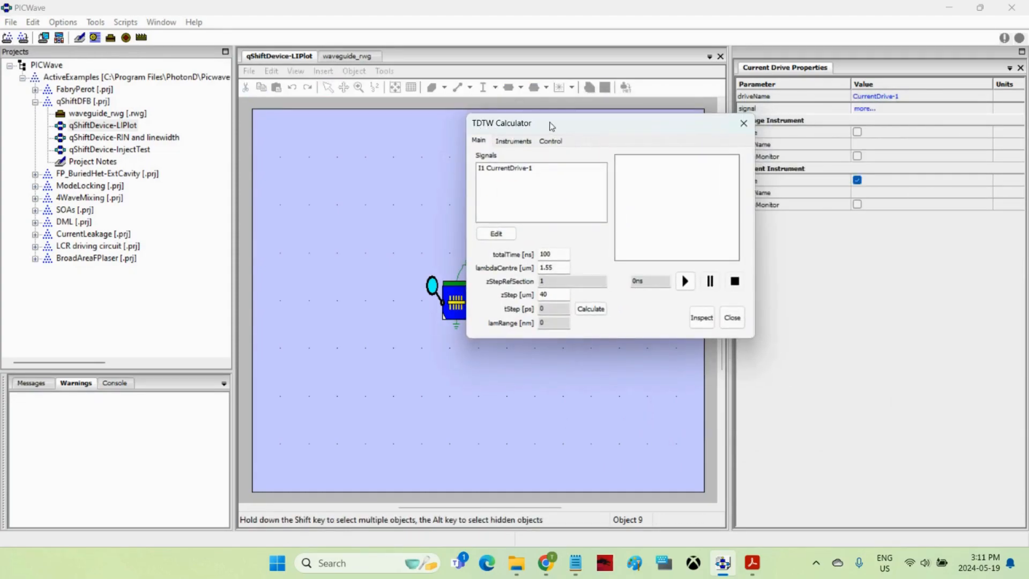
left_click(555, 253)
left_click(685, 281)
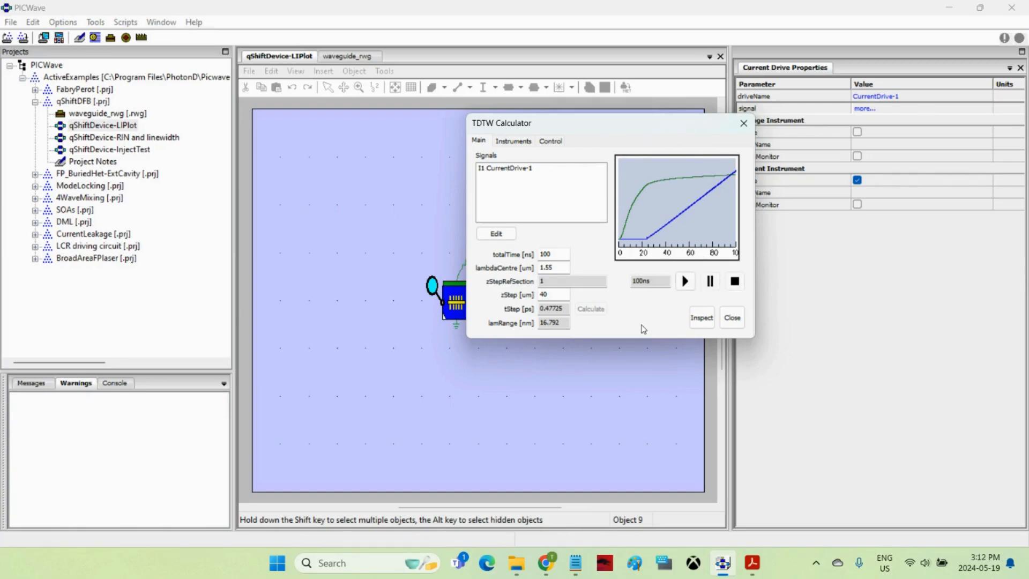
Inspect the time-domain results and plot the optical PSD spectrum versus time for Monitor-LHS OUT: TE-1.
left_click(702, 319)
left_click_drag(586, 223, 524, 140)
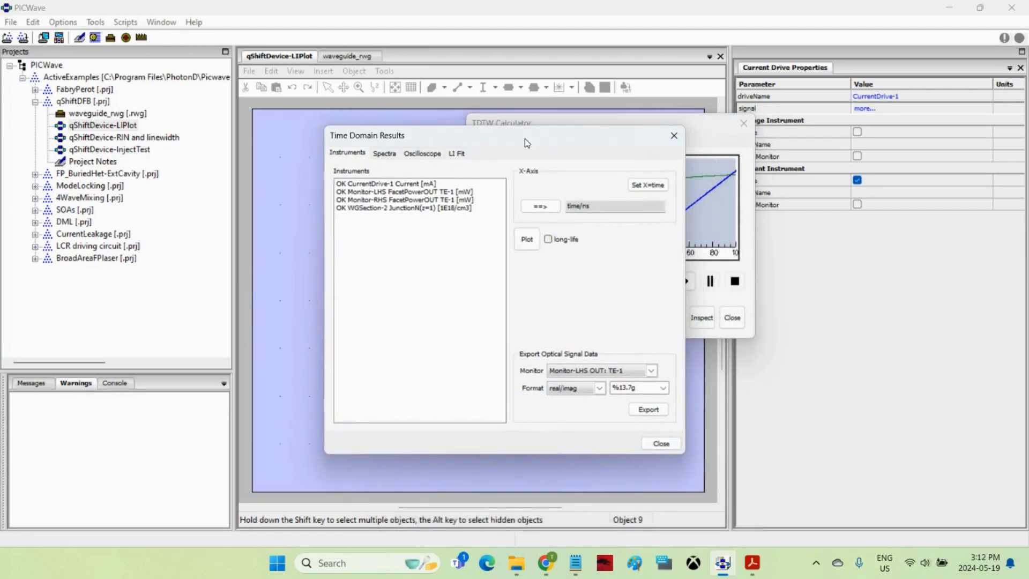
left_click(385, 154)
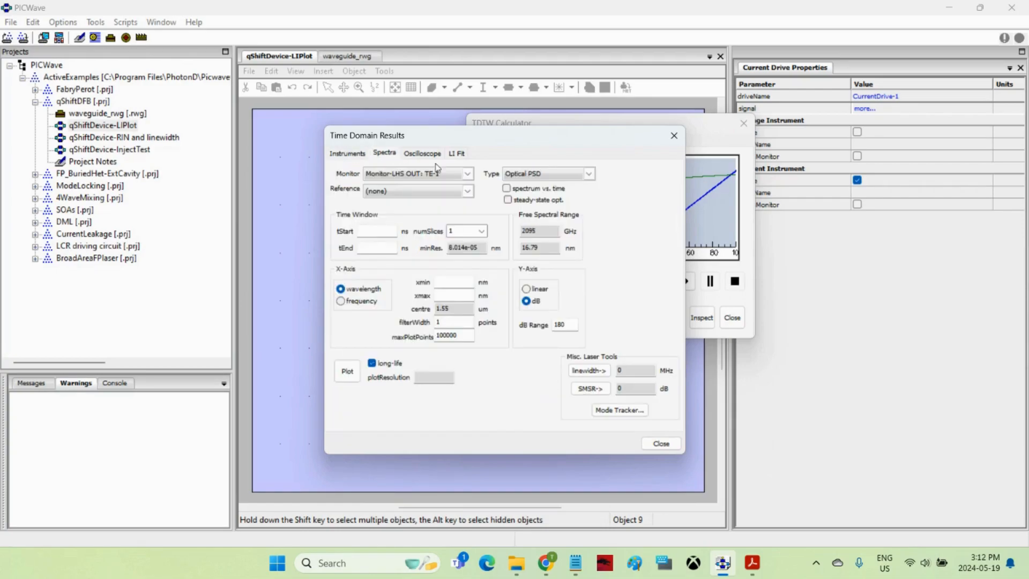
left_click(534, 192)
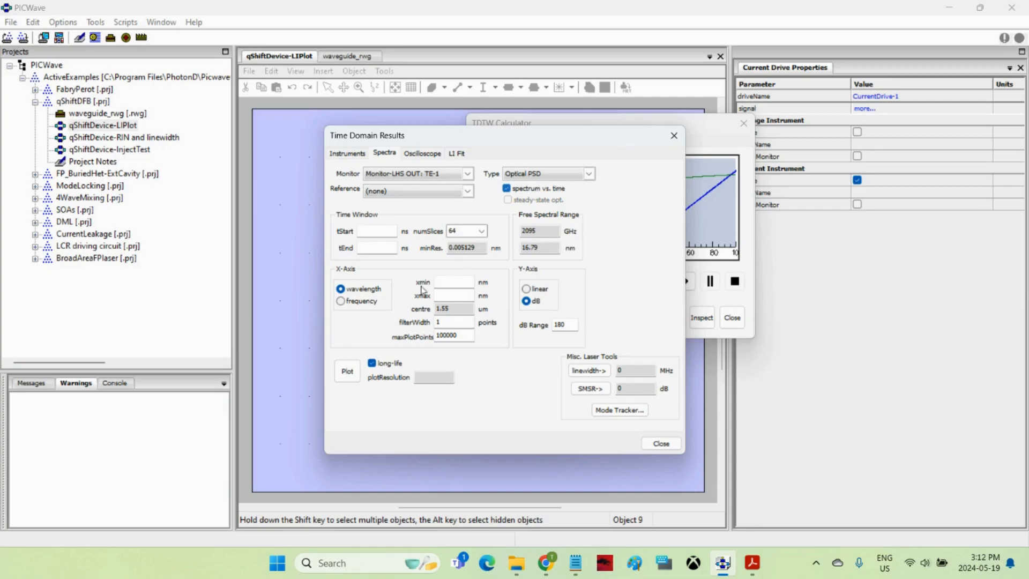
left_click(346, 374)
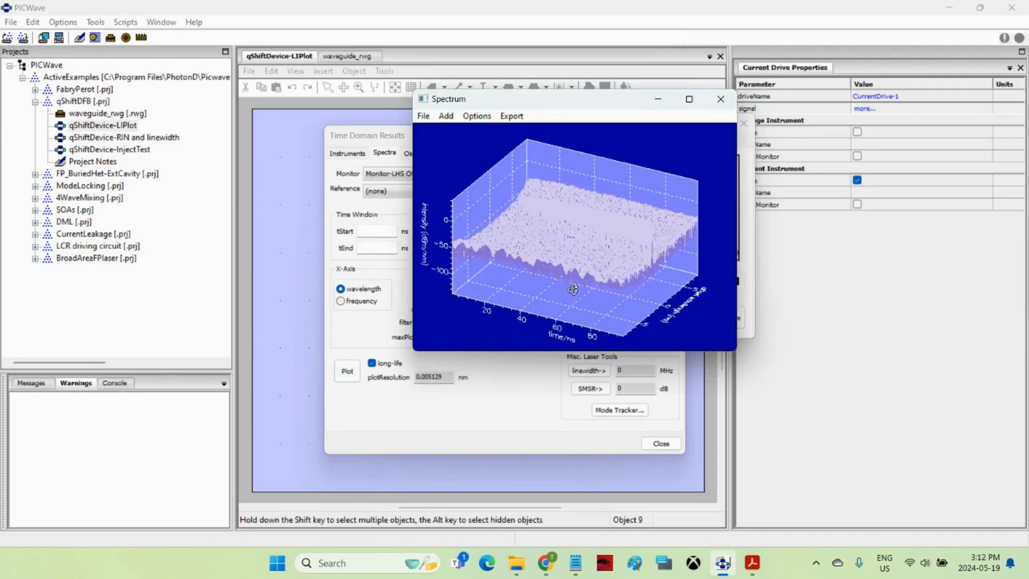
Display the spectrum plot as a 2D view with a colour map, and close it after viewing.
right_click(567, 227)
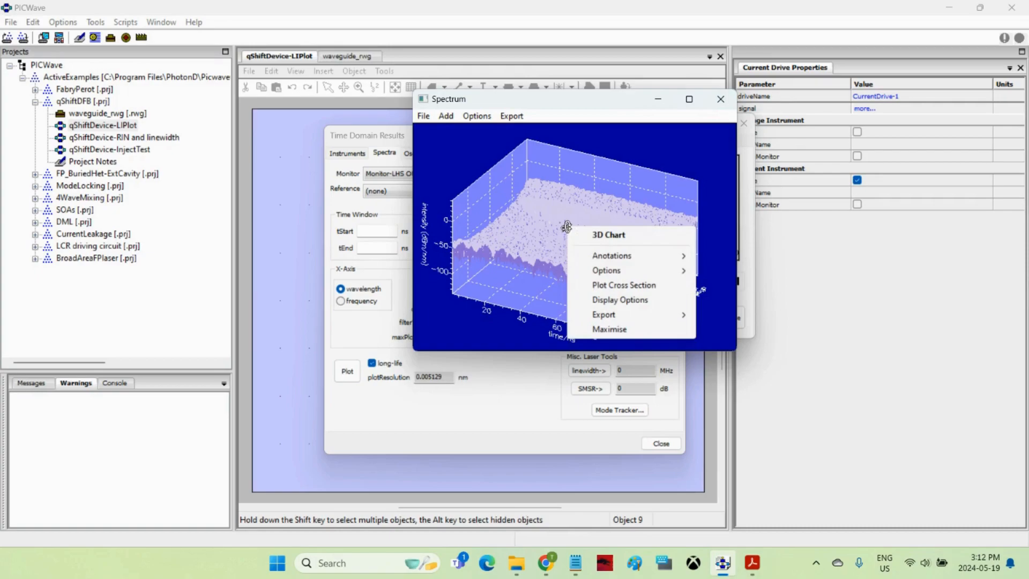
left_click(607, 300)
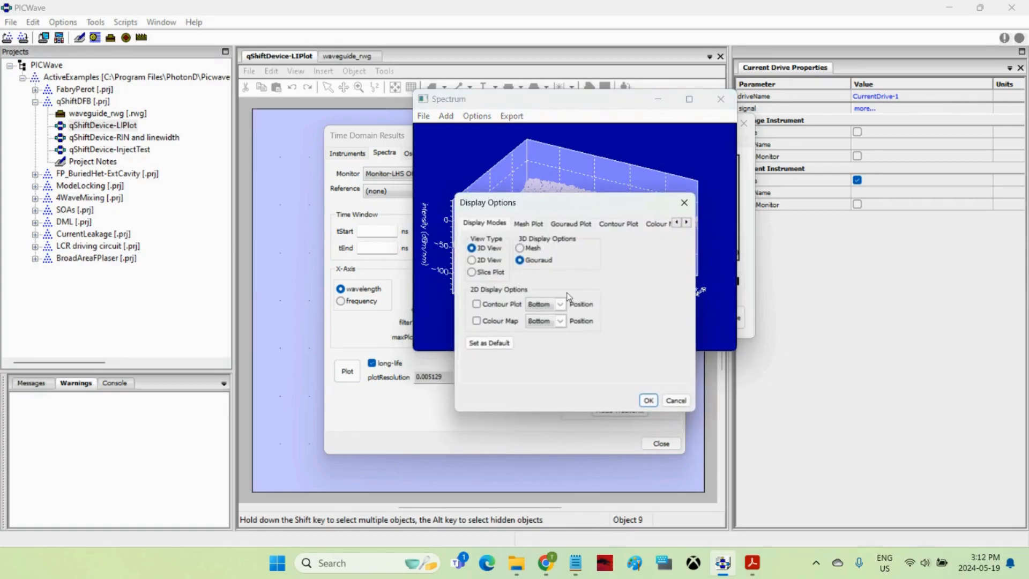
left_click(485, 260)
left_click(494, 306)
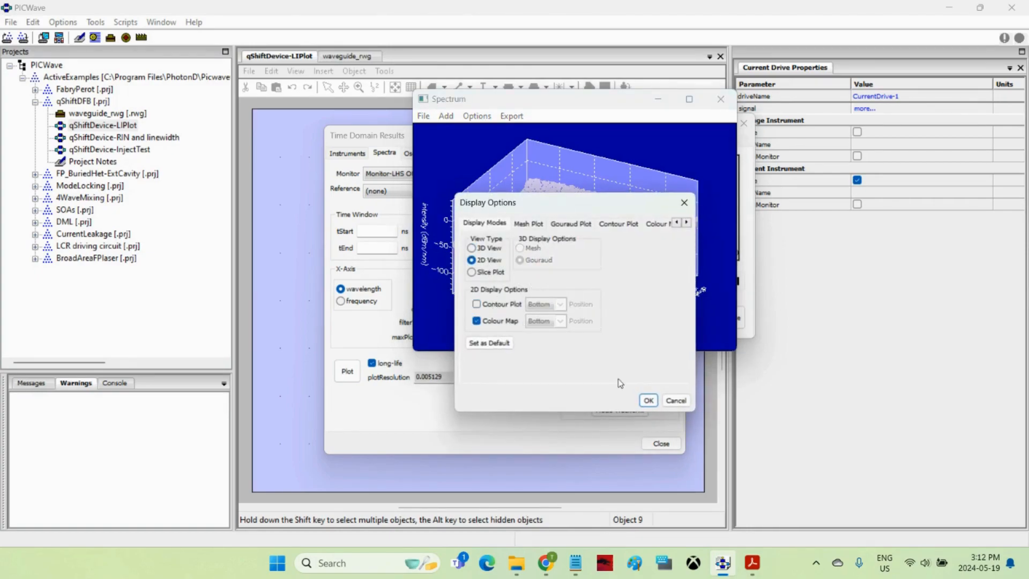
left_click(649, 401)
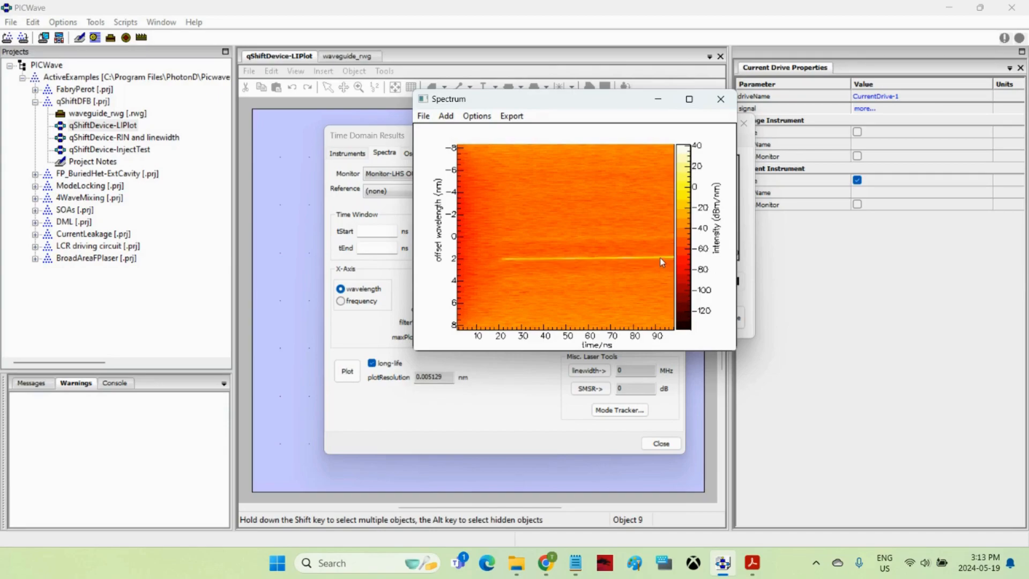
left_click(721, 98)
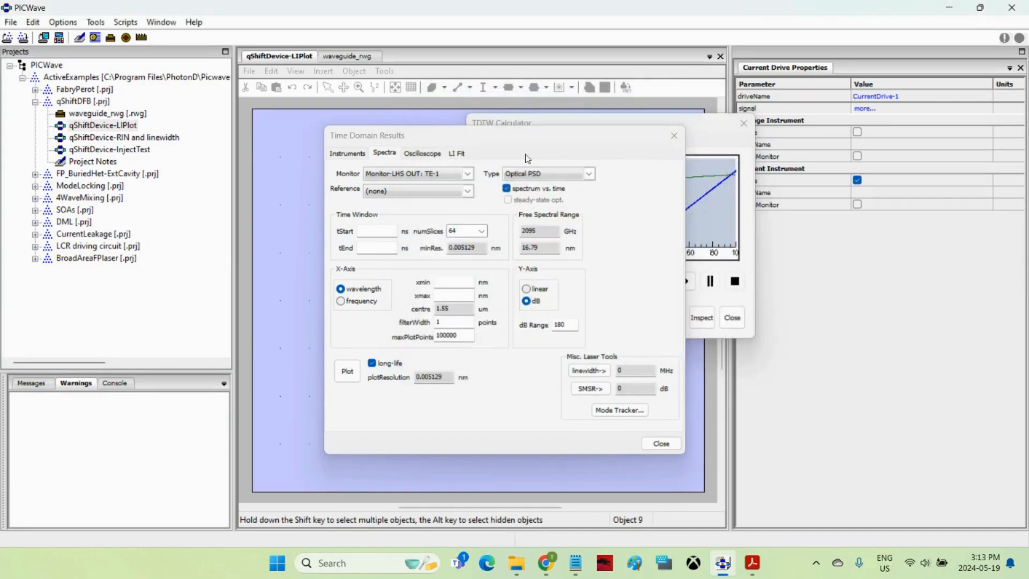
Run and plot an LI fit of Monitor-RHS FacetPowerOUT TE-1 against the CurrentDrive-1 current.
left_click_drag(504, 145, 422, 144)
left_click(377, 155)
left_click(349, 175)
left_click(327, 197)
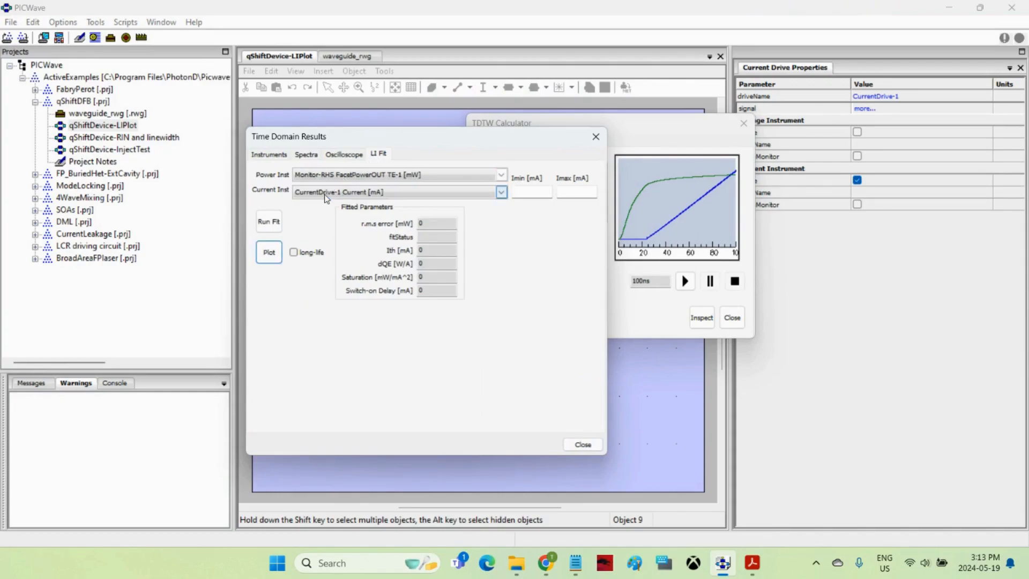
left_click(274, 223)
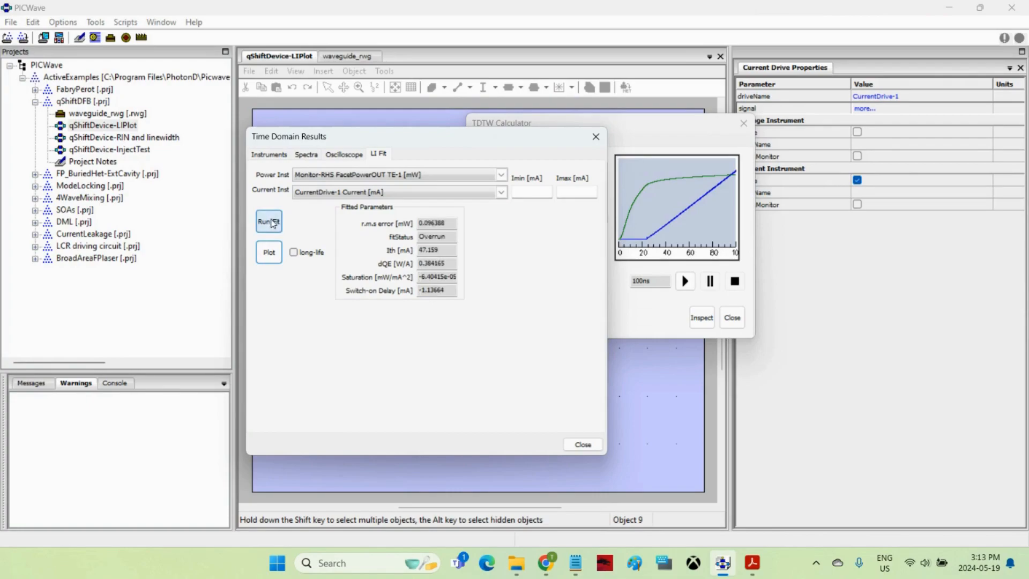
left_click(269, 253)
left_click_drag(752, 142, 629, 98)
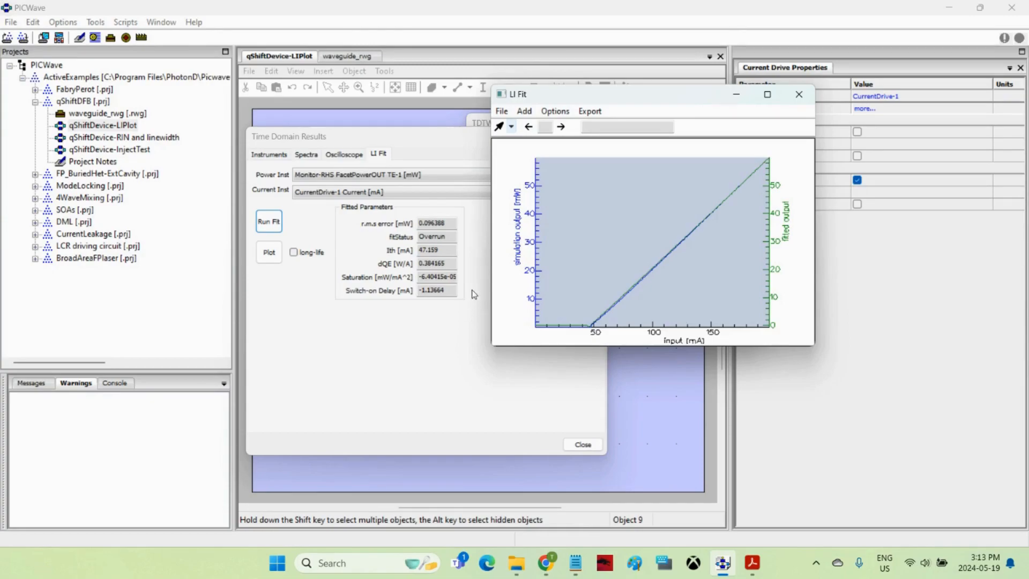
Examine the fitted threshold current (Ith) and dQE values, and close the LI plot, results and calculator.
left_click_drag(440, 250, 416, 258)
left_click(449, 251)
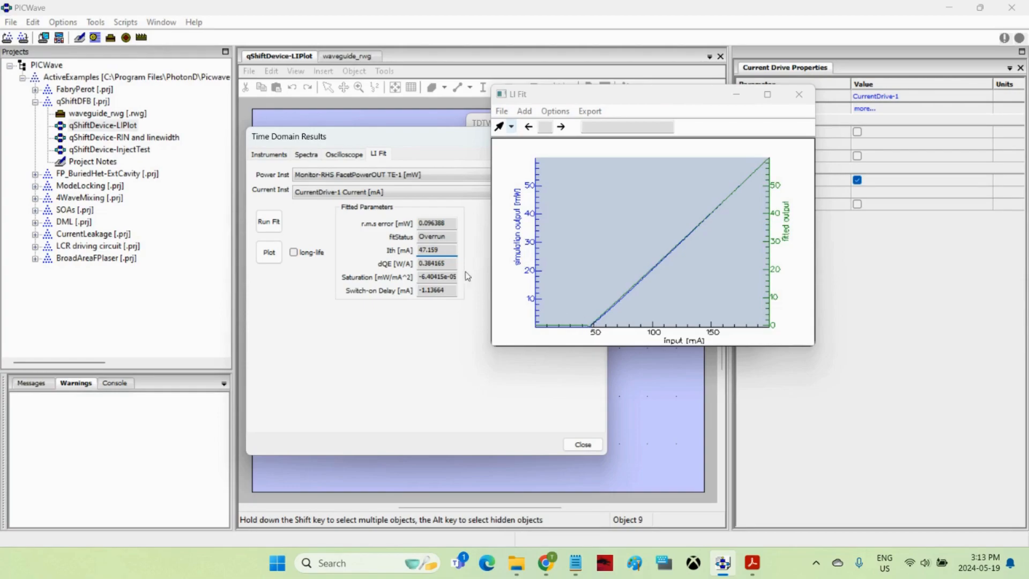
double_click(451, 267)
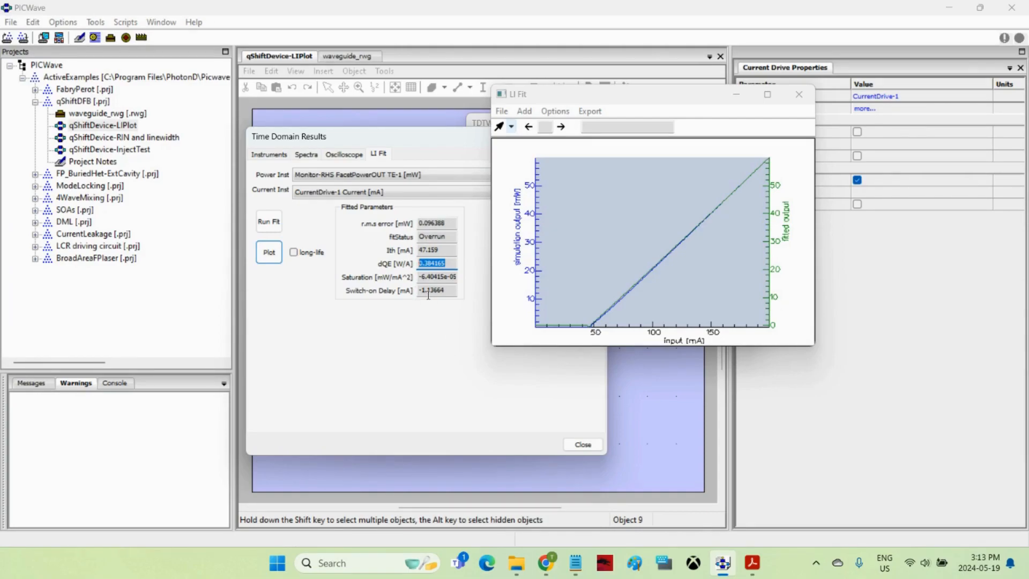
left_click(799, 94)
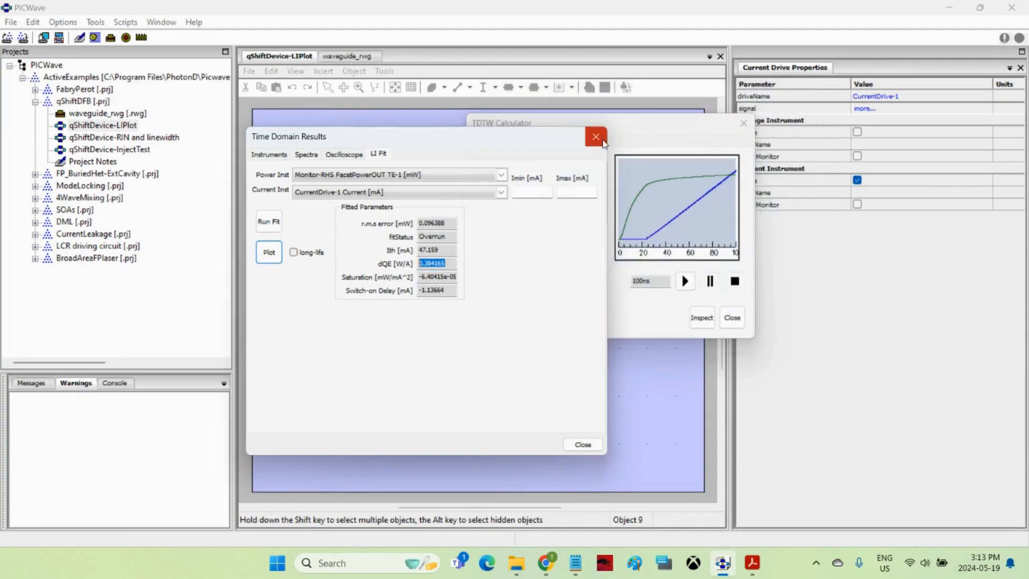
left_click(595, 137)
left_click(744, 123)
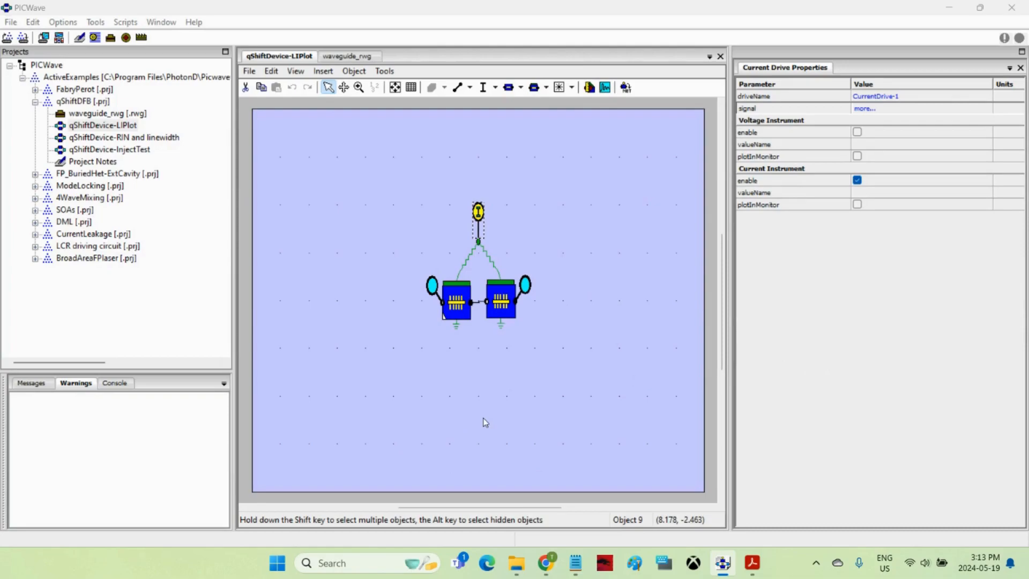
Plot the TE-like mode power Z-profile along both gain waveguide sections, and close it after viewing.
left_click(445, 315)
left_click(503, 303, "shift")
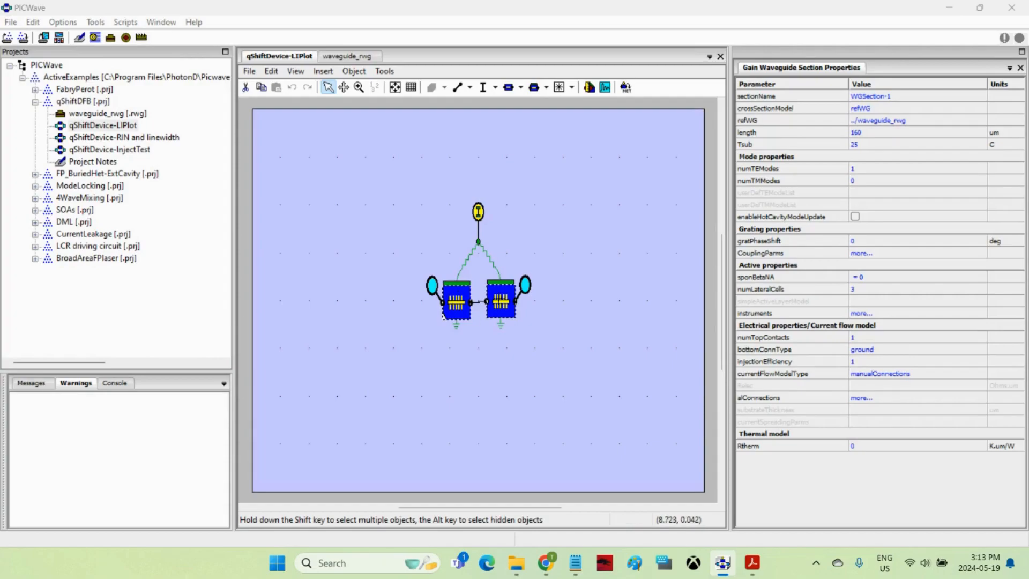
right_click(501, 300)
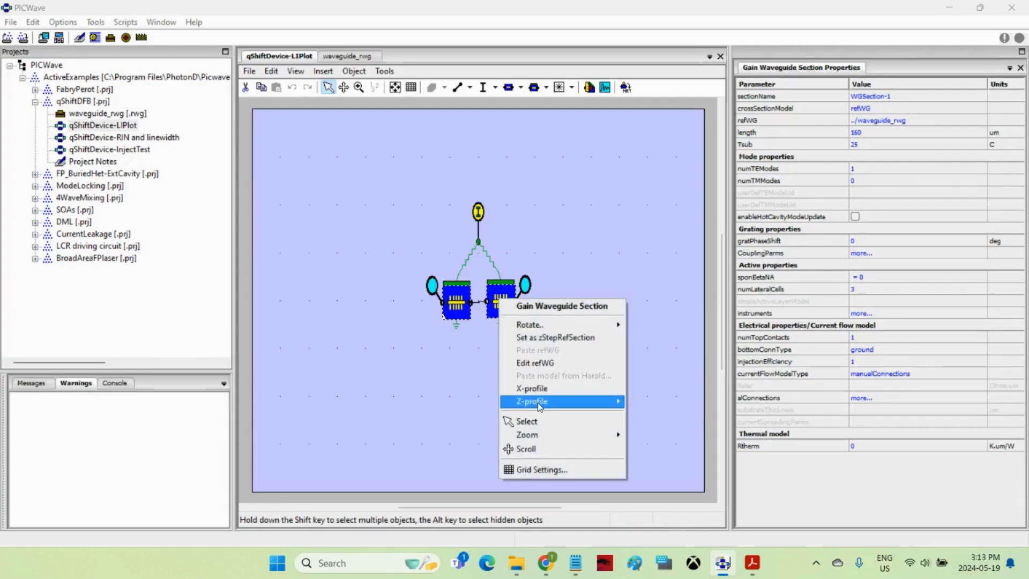
mouse_move(539, 404)
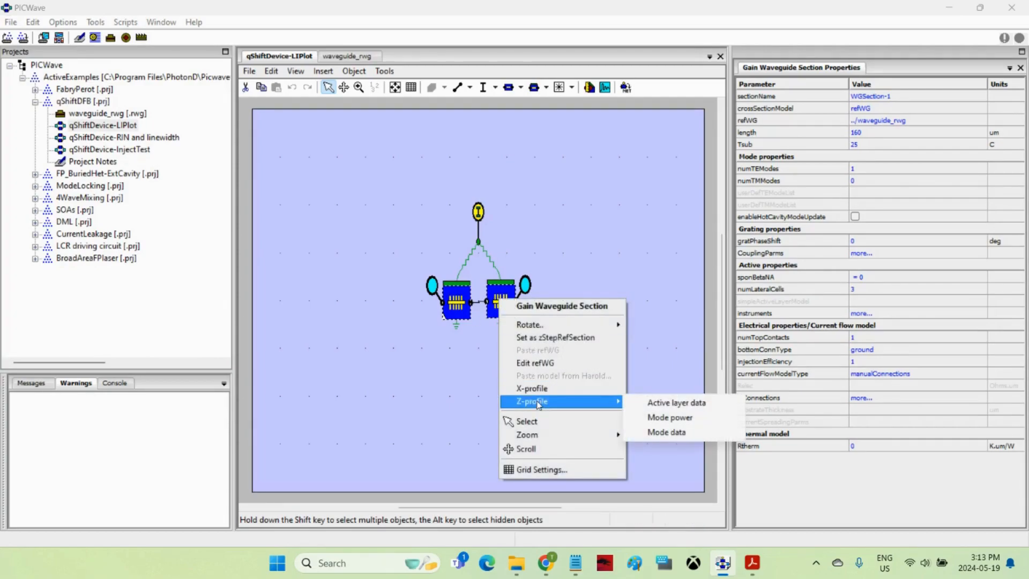
left_click(669, 418)
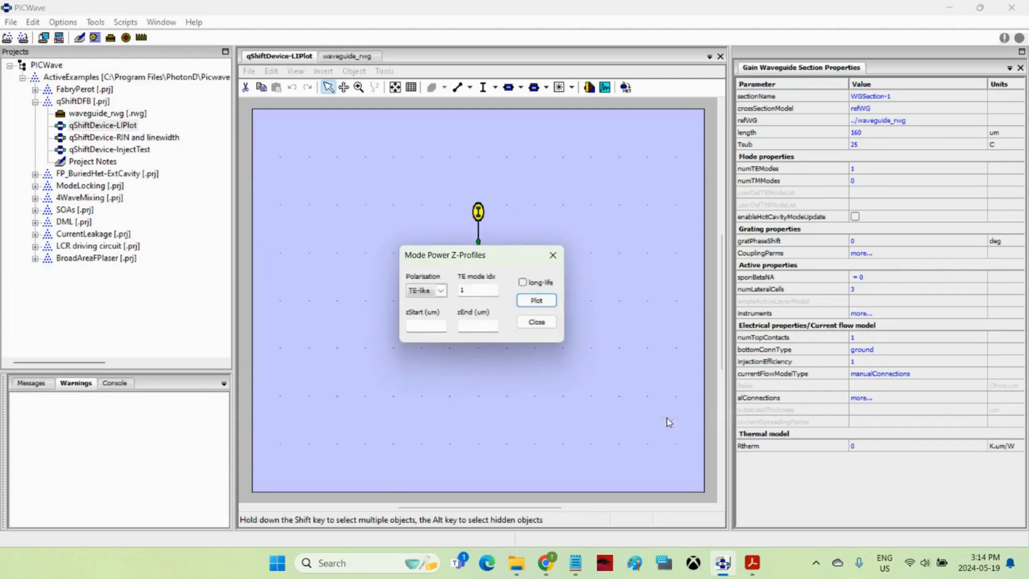
left_click(537, 300)
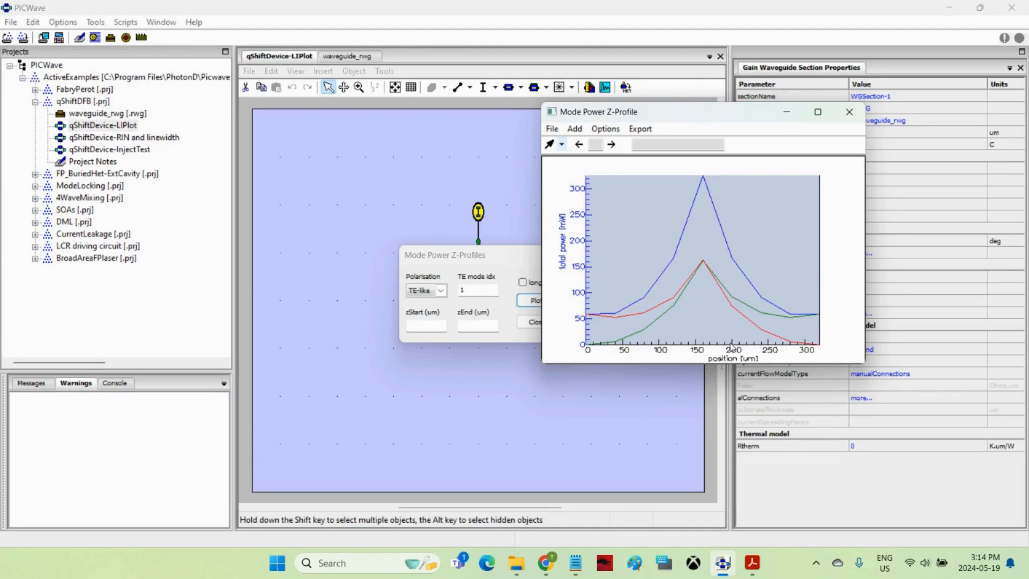
left_click(848, 114)
left_click(552, 256)
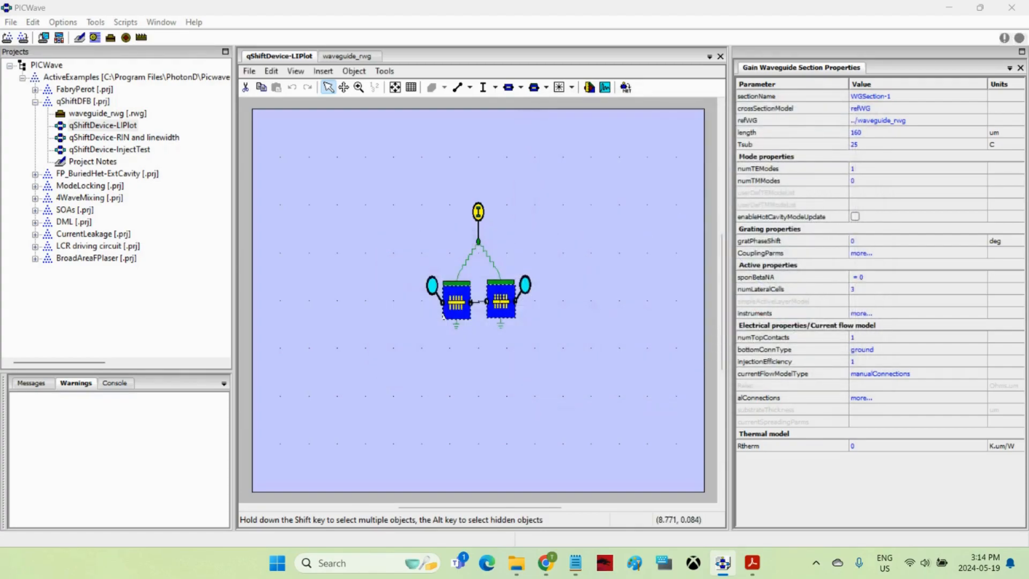
Plot the active layer Z-profile of carrier density along both gain waveguide sections.
right_click(500, 297)
mouse_move(531, 403)
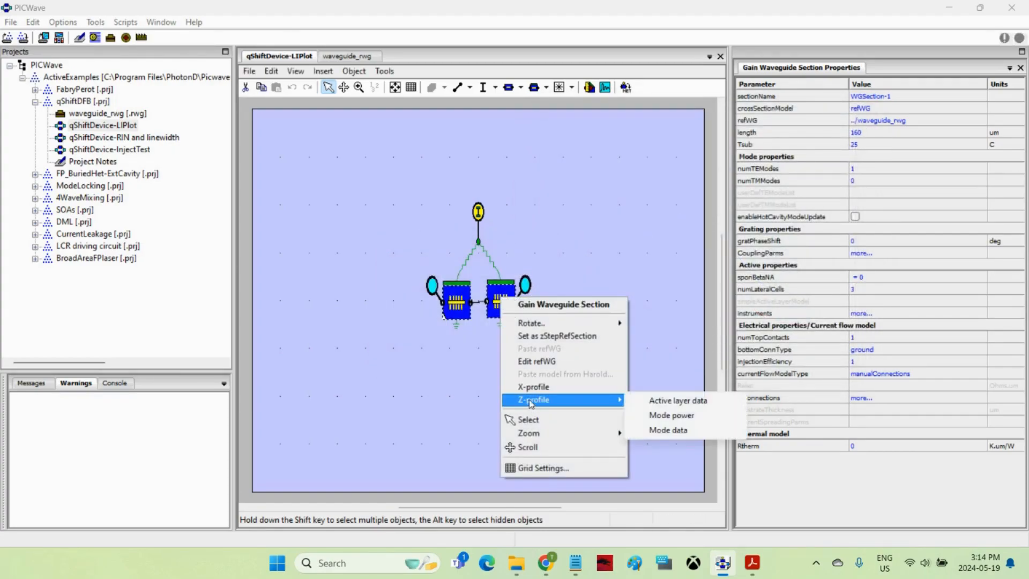
left_click(655, 402)
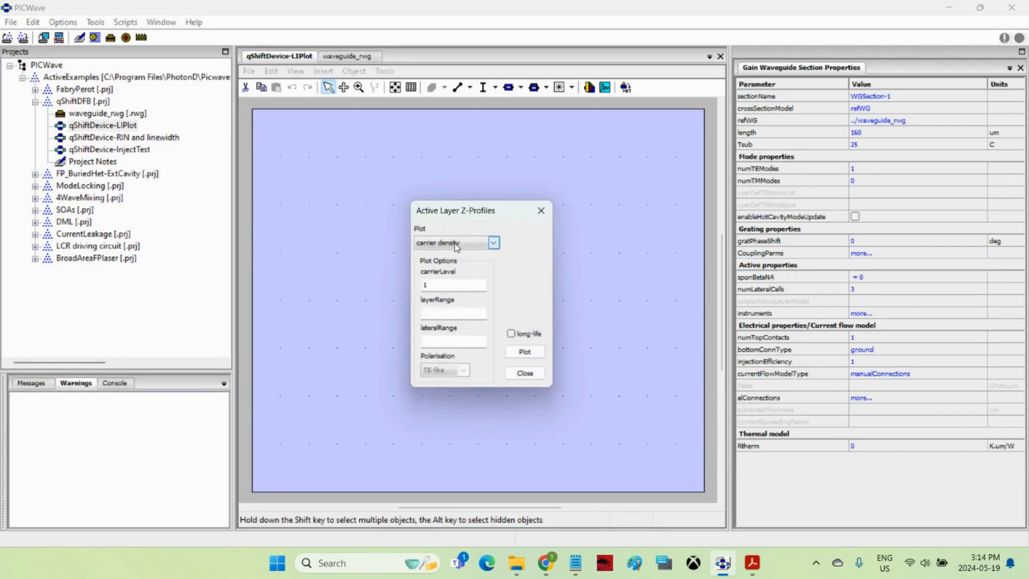
left_click(524, 354)
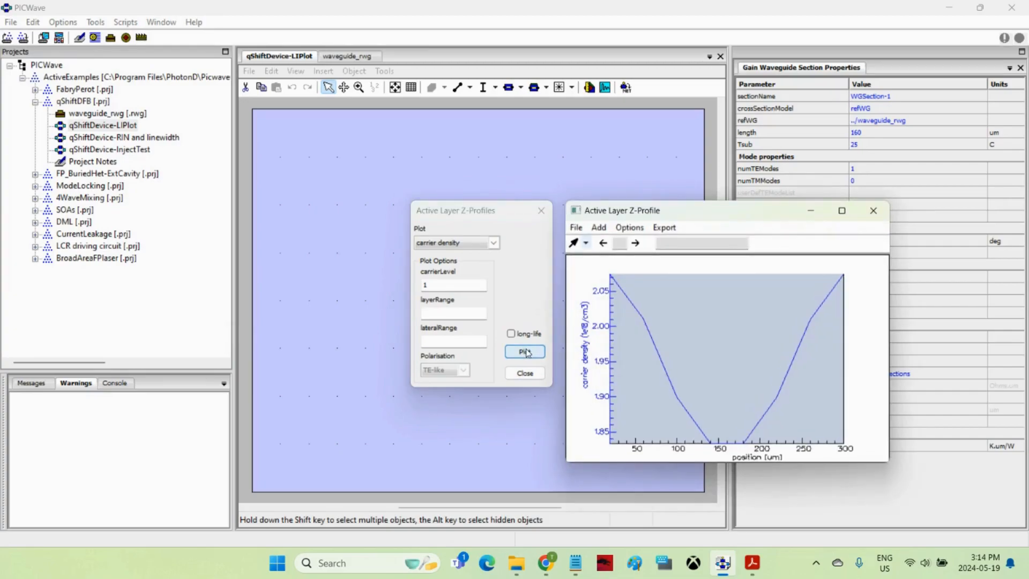